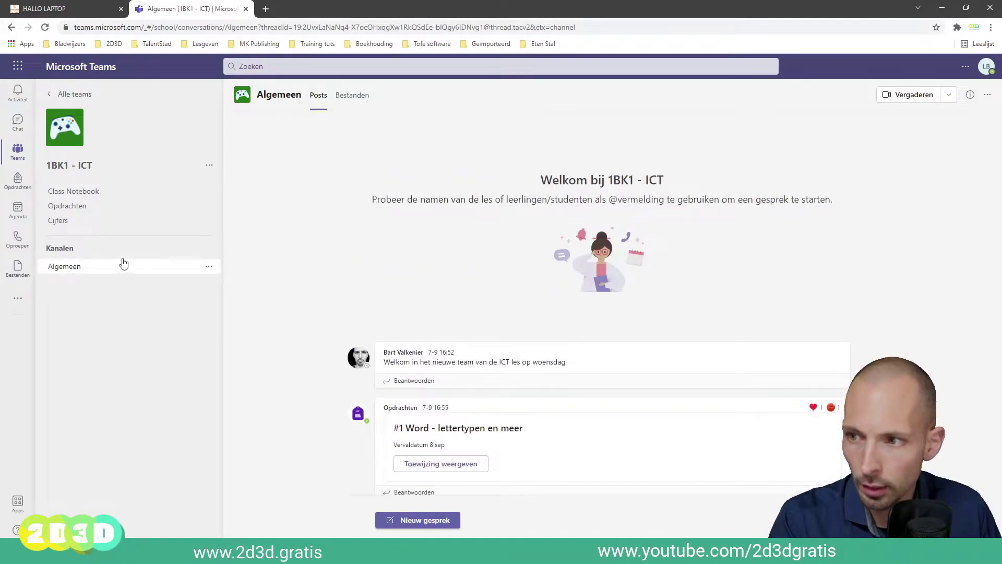
Open the "#2 Googelen" assignment from the 1BK1 - ICT team's assignments, loading the earlier ones, and read its instructions
scroll(678, 303, "down", 10)
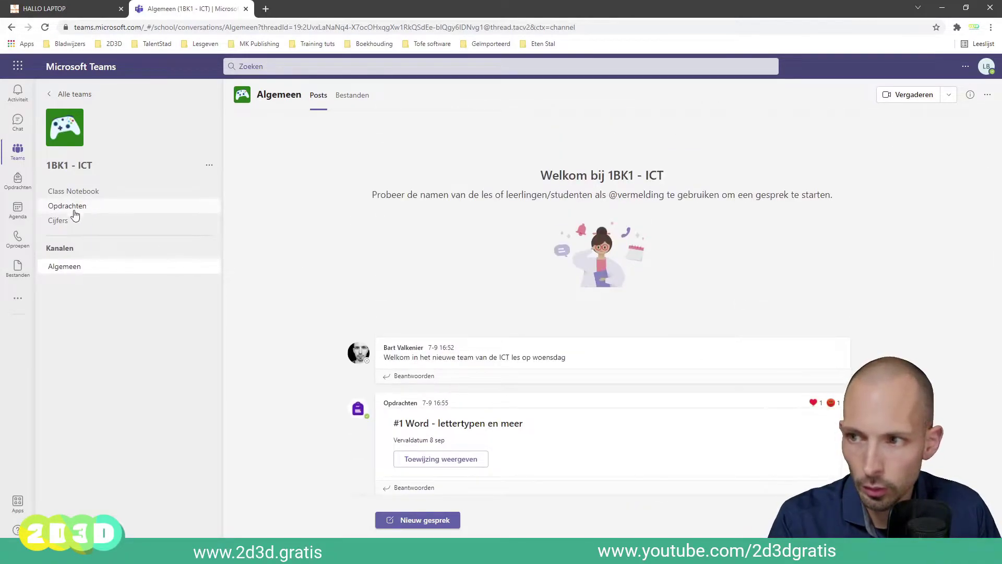
left_click(81, 208)
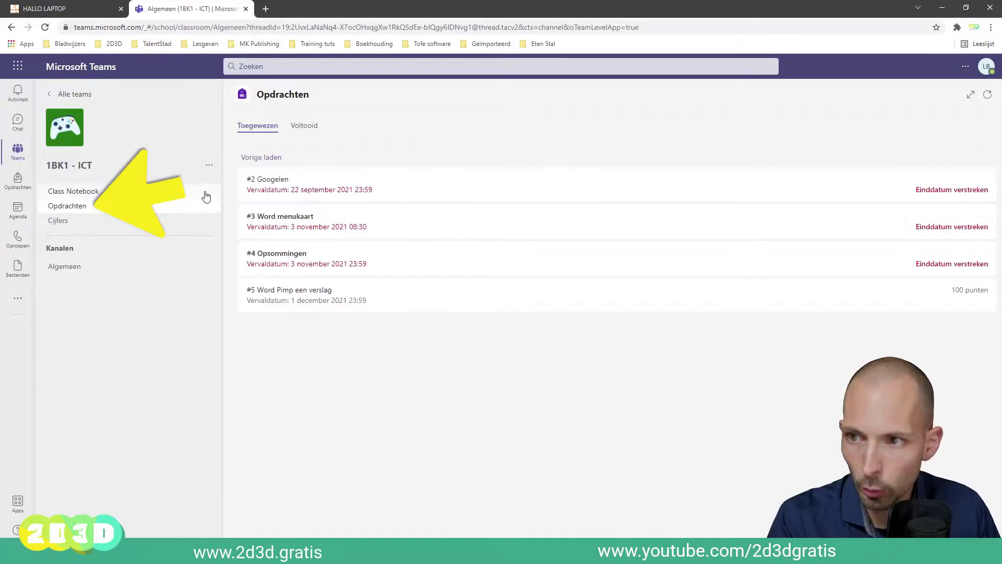
left_click(262, 159)
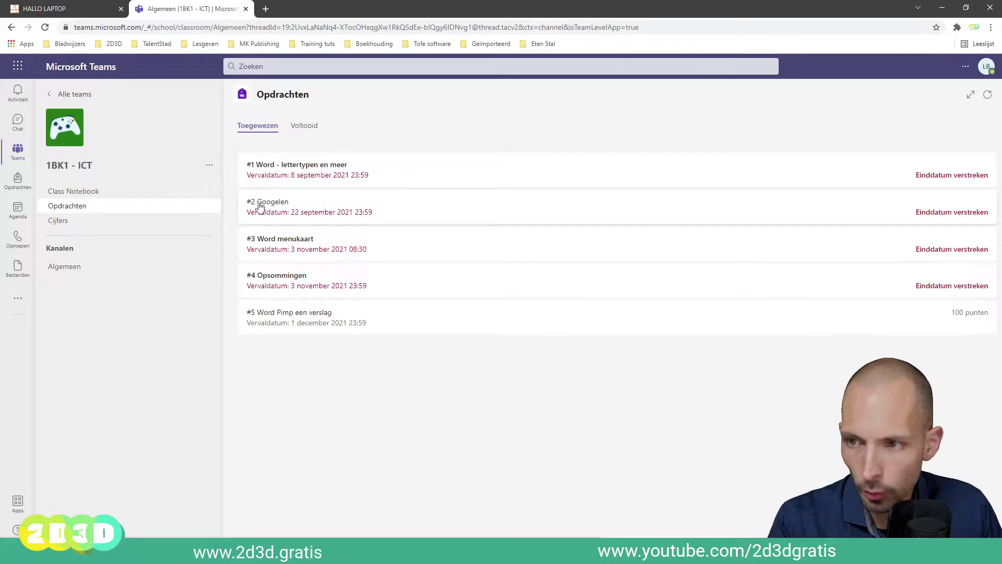
left_click(283, 207)
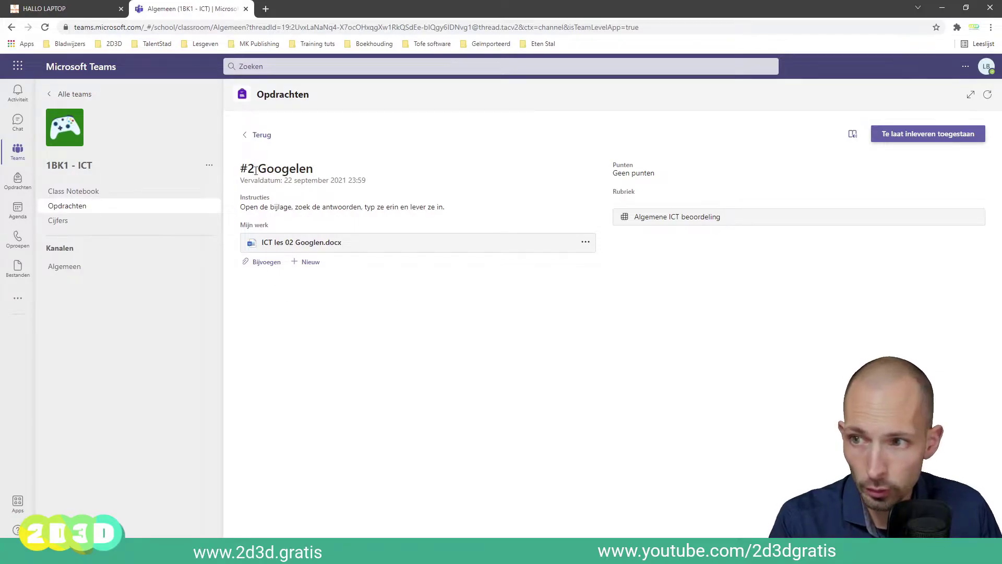
left_click_drag(249, 169, 294, 169)
left_click_drag(241, 207, 371, 208)
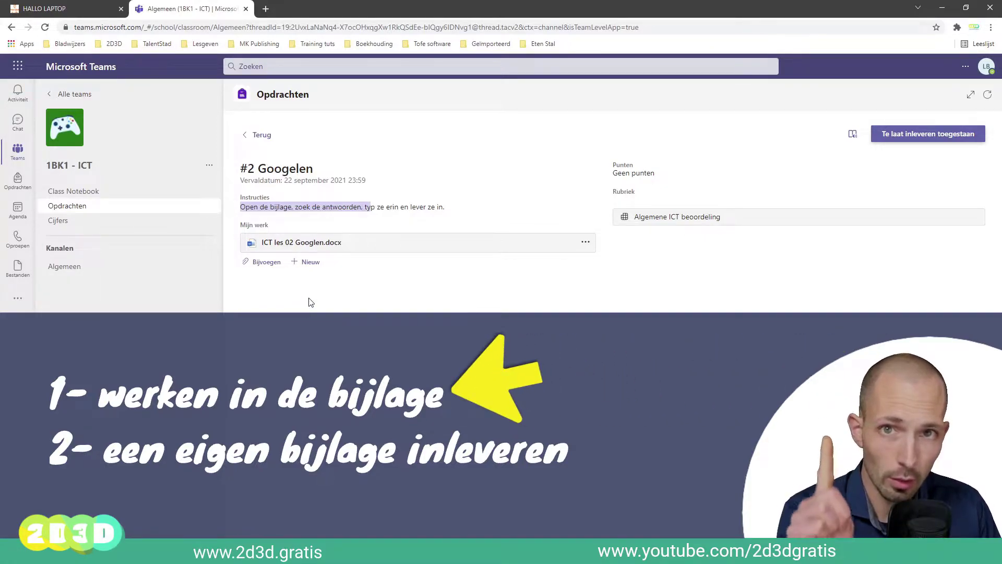
left_click(386, 308)
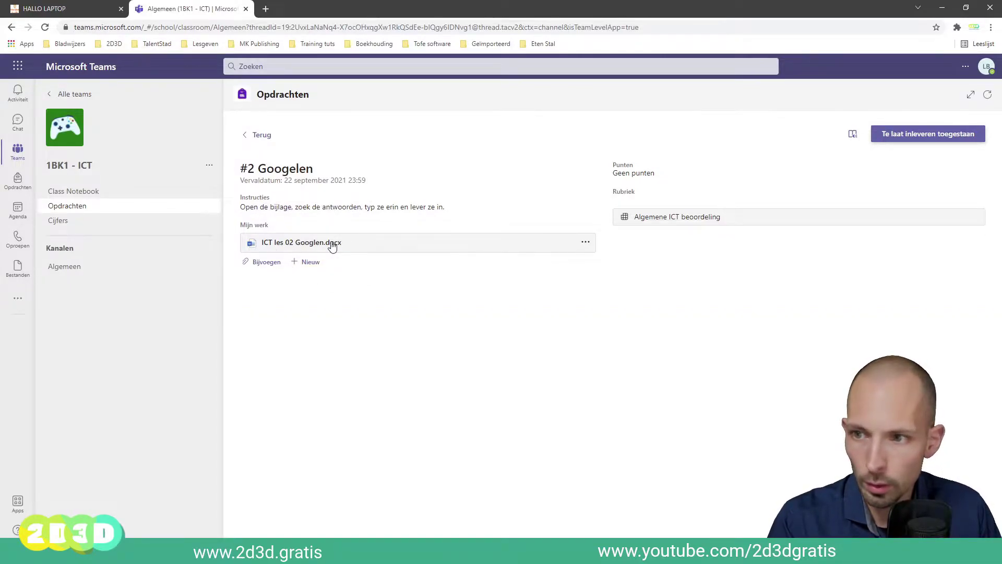
Open the attachment ICT les 02 Googlen.docx, enter "dsfgsdfgsdfgsdfgsdfg" as the answer under question 1, and close the document
left_click(332, 246)
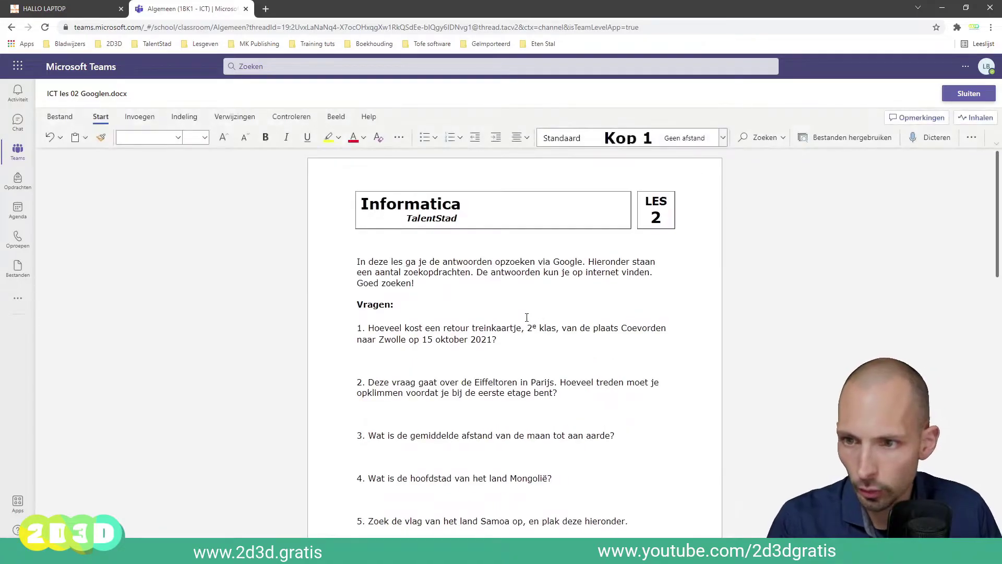
scroll(527, 318, "down", 10)
scroll(537, 332, "down", 4)
scroll(537, 332, "up", 14)
left_click(411, 354)
type("dsfgsdfgsdfgsdfgsdfg")
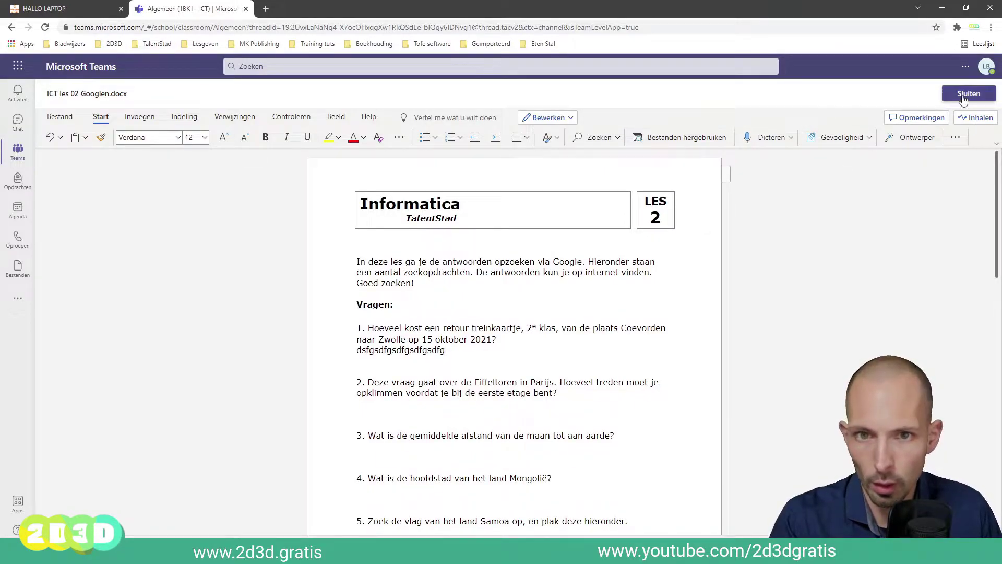
left_click(969, 94)
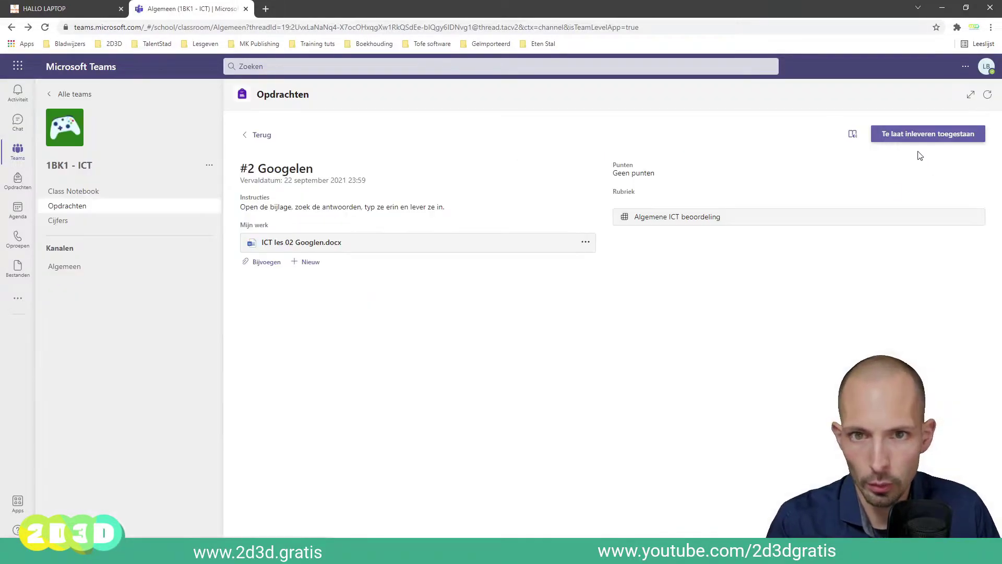
Reopen ICT les 02 Googlen.docx and enter "sdfgsdfg" under question 2 and "sdfgsdfgsdfgsdfg" under question 3
left_click(336, 244)
left_click_drag(448, 350, 351, 357)
left_click(441, 414)
type("sdfgsdfgfgsdfgsdfg")
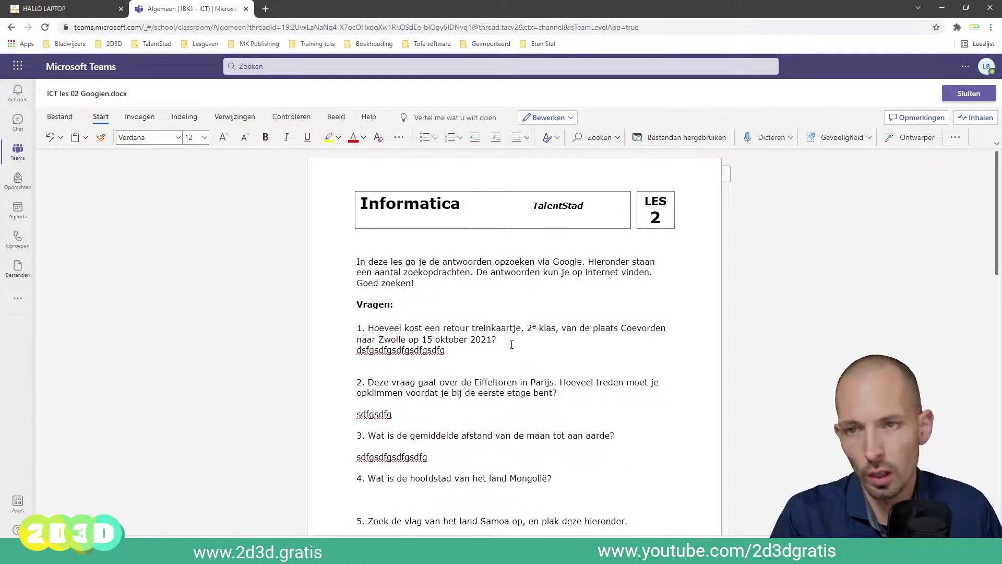
Open the document in the desktop Word app and check the answer under question 1
left_click(572, 119)
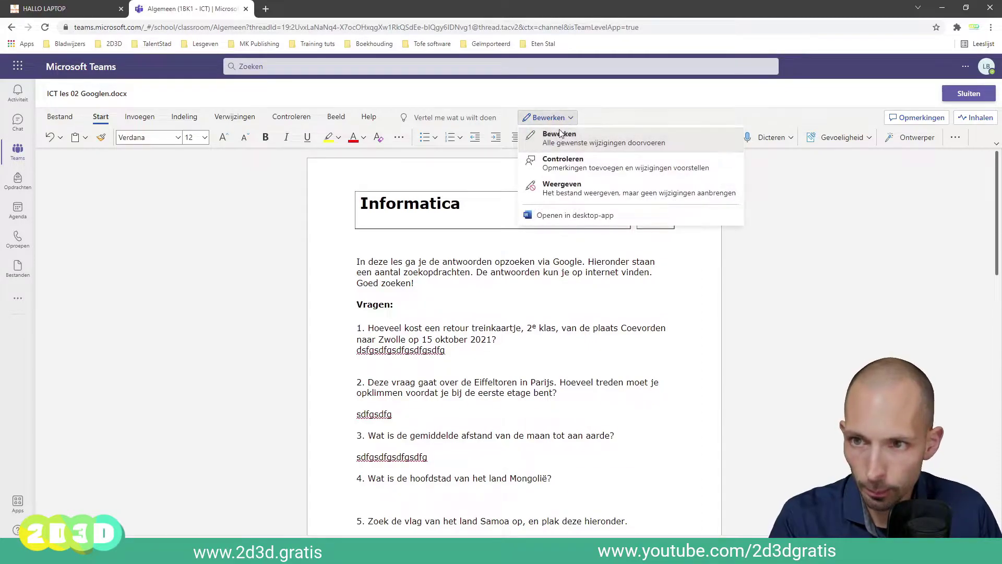
left_click(616, 216)
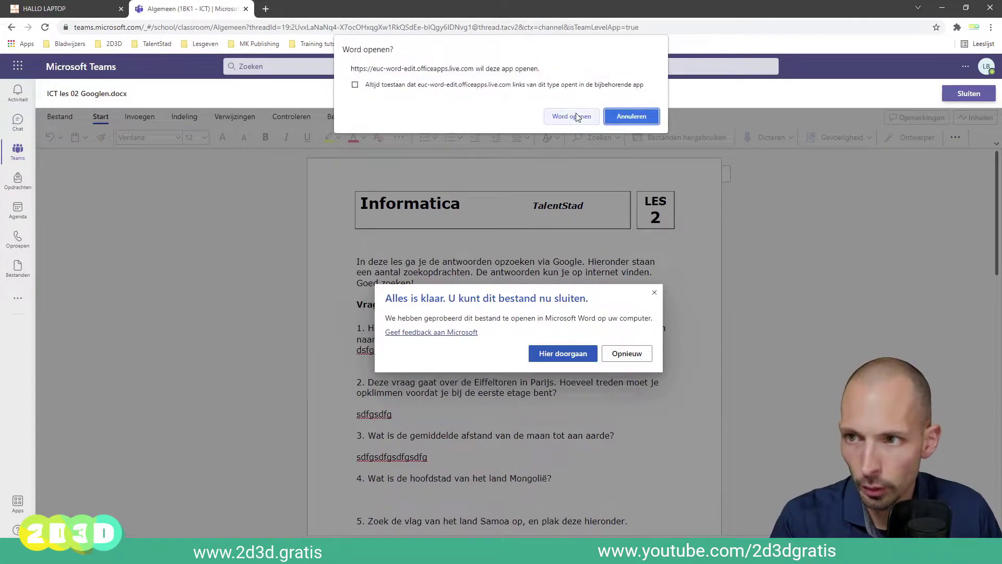
left_click(575, 116)
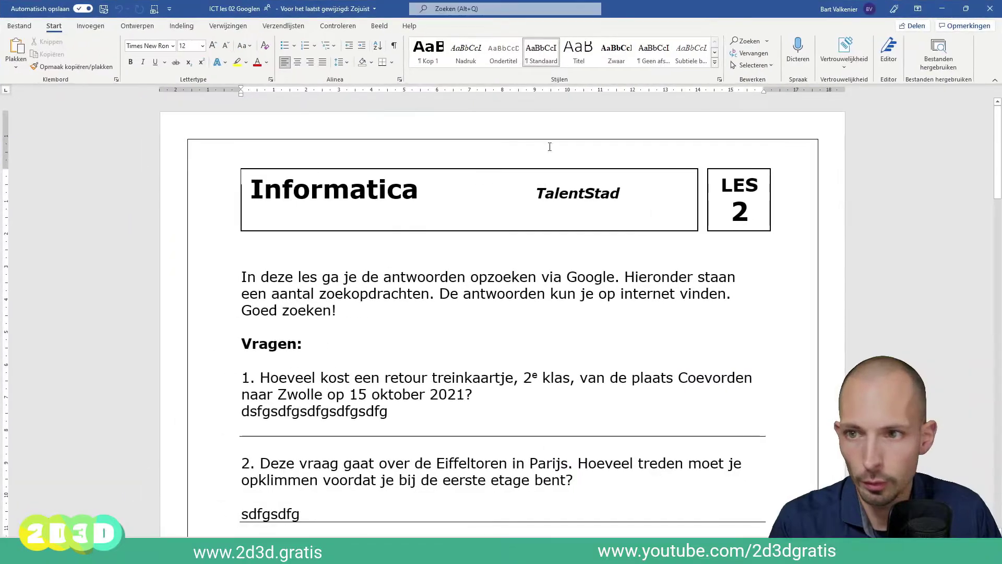
scroll(355, 344, "down", 1)
left_click_drag(389, 290, 296, 299)
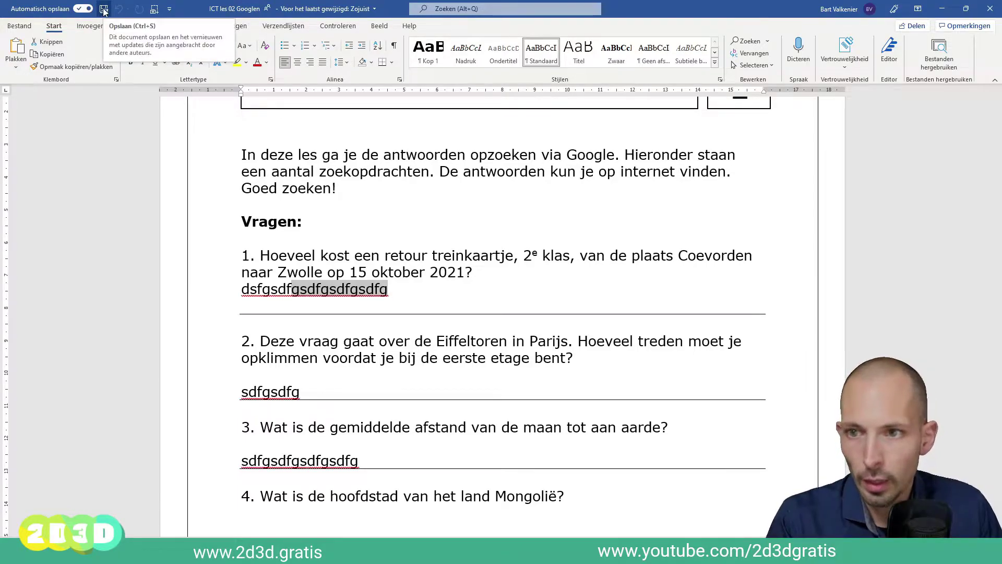
Enter the answers "fdsdfgsd" under question 4, "sdfgsdfg" below question 5 and "sdfgdsfg" under question 7
scroll(347, 436, "down", 3)
left_click(347, 396)
type("fdsdfgsd")
scroll(325, 403, "down", 3)
left_click(325, 402)
type("sdfgsdfg")
scroll(326, 403, "down", 2)
left_click(325, 385)
type("sdfgdsfg")
Enter "sdfgsdfg" as the answer to questions 8 and 9B, and close Word to return to Teams
scroll(325, 365, "down", 3)
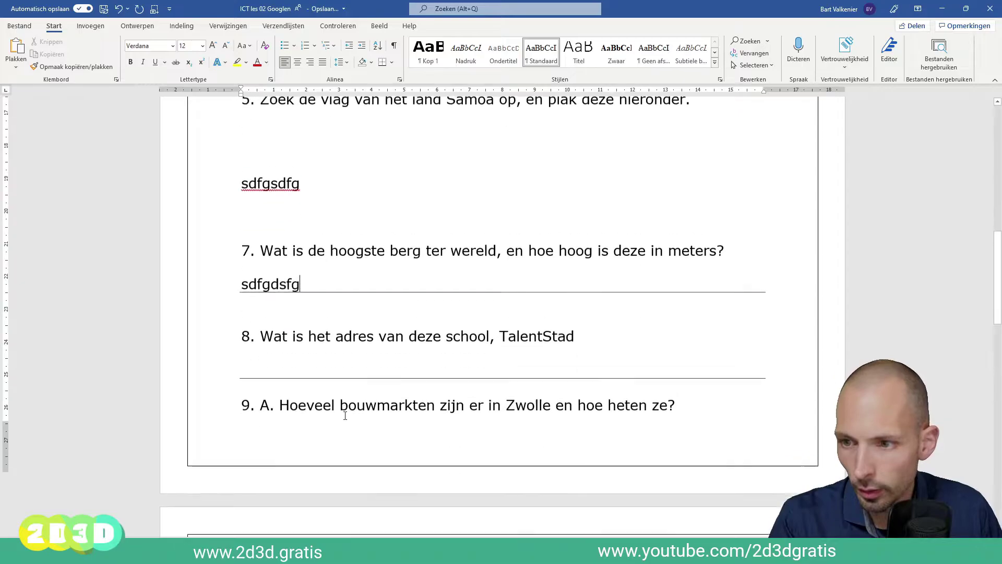
left_click(328, 333)
type("sdfgsdfg")
scroll(327, 337, "down", 2)
scroll(328, 338, "down", 2)
left_click(338, 437)
type("sdfgsdfg")
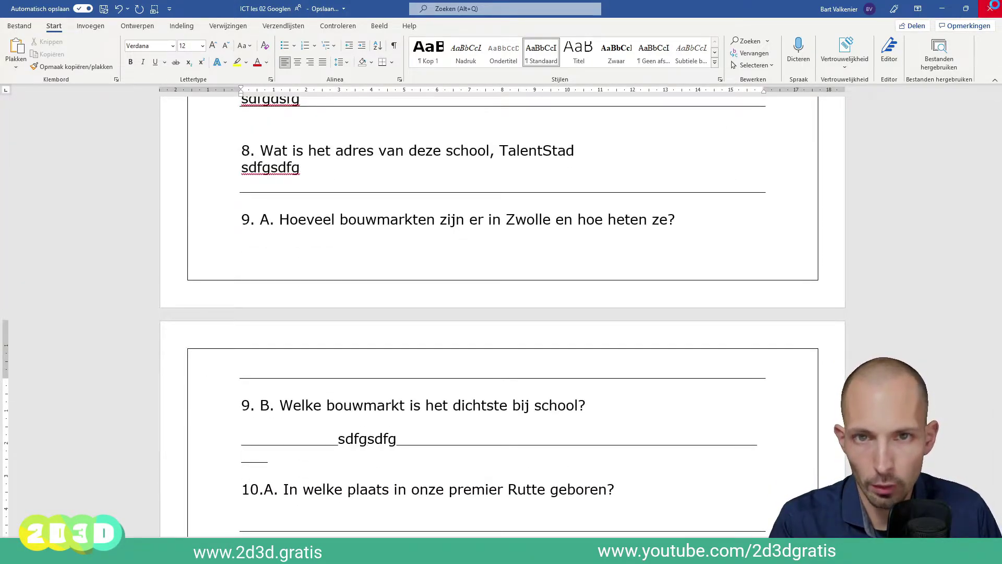
left_click(995, 9)
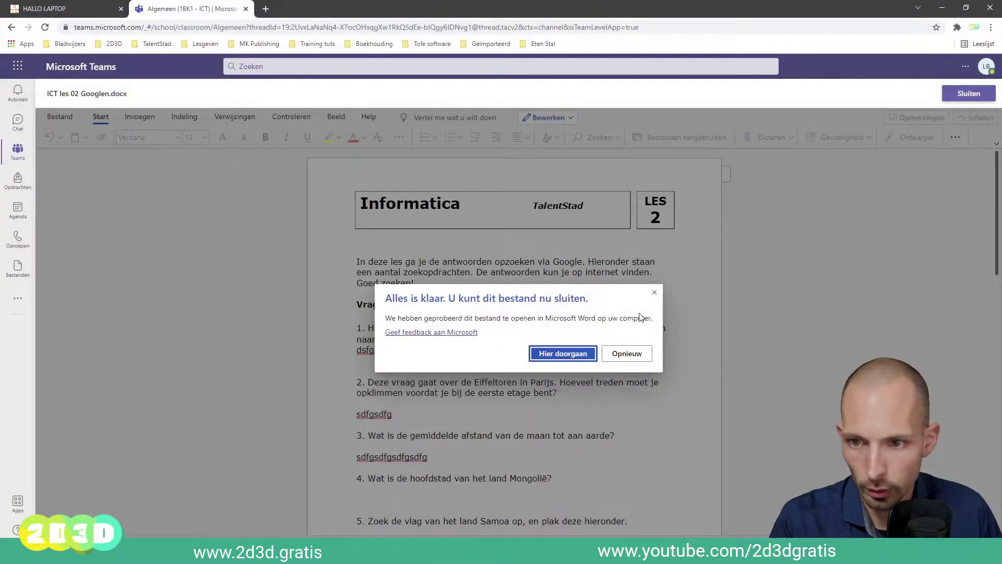
Dismiss the desktop-app notice, close the document, and hand in the overdue assignment #2 Googelen
left_click(654, 293)
scroll(437, 310, "down", 4)
scroll(409, 280, "up", 5)
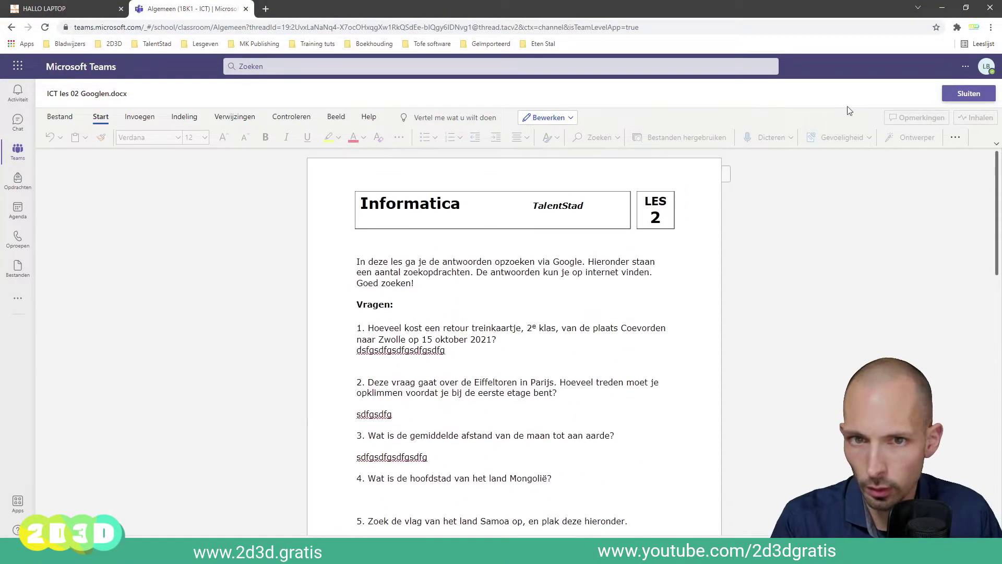
left_click(964, 96)
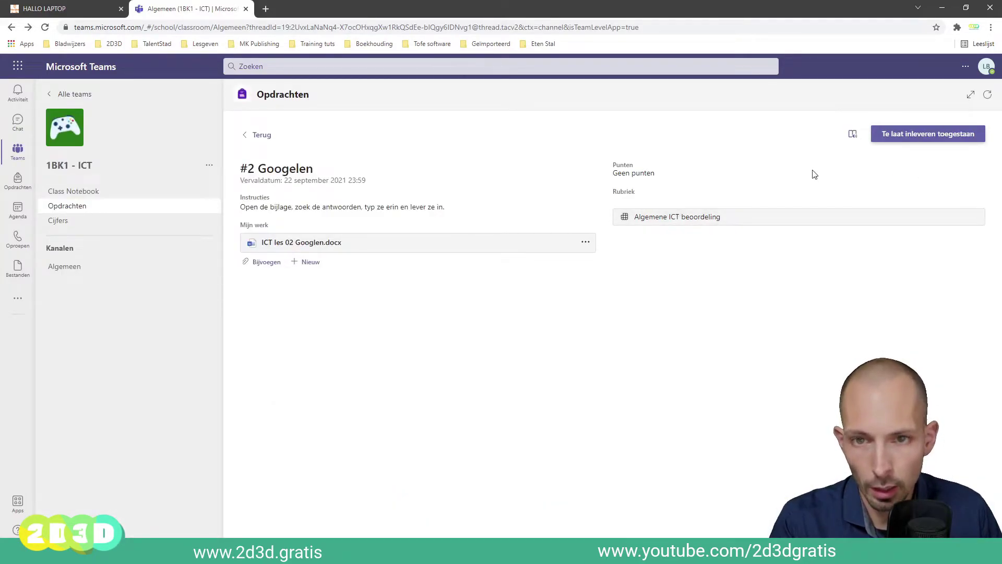
left_click(938, 134)
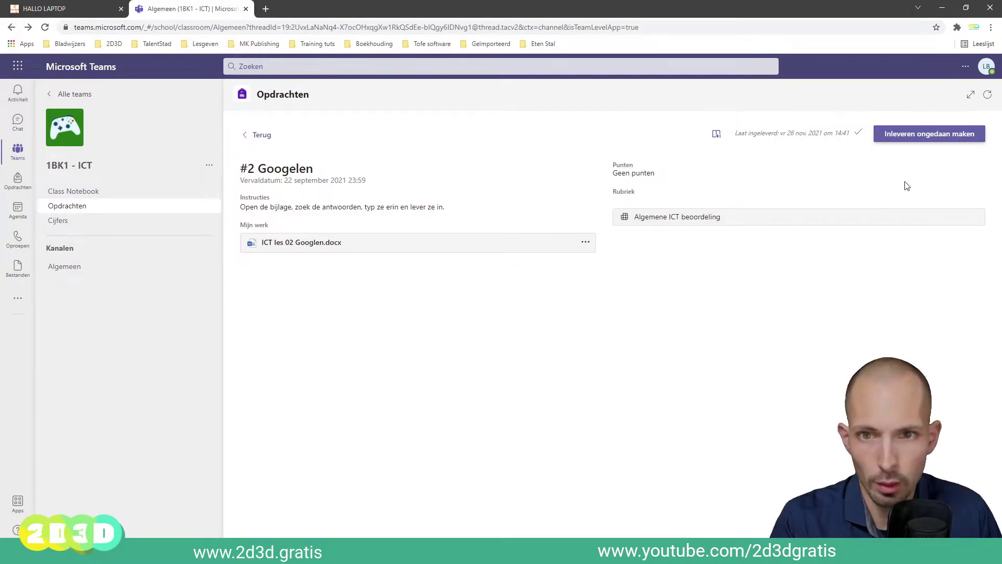
Check the list of completed assignments, and open the assigned "#5 Word Pimp een verslag"
left_click(261, 137)
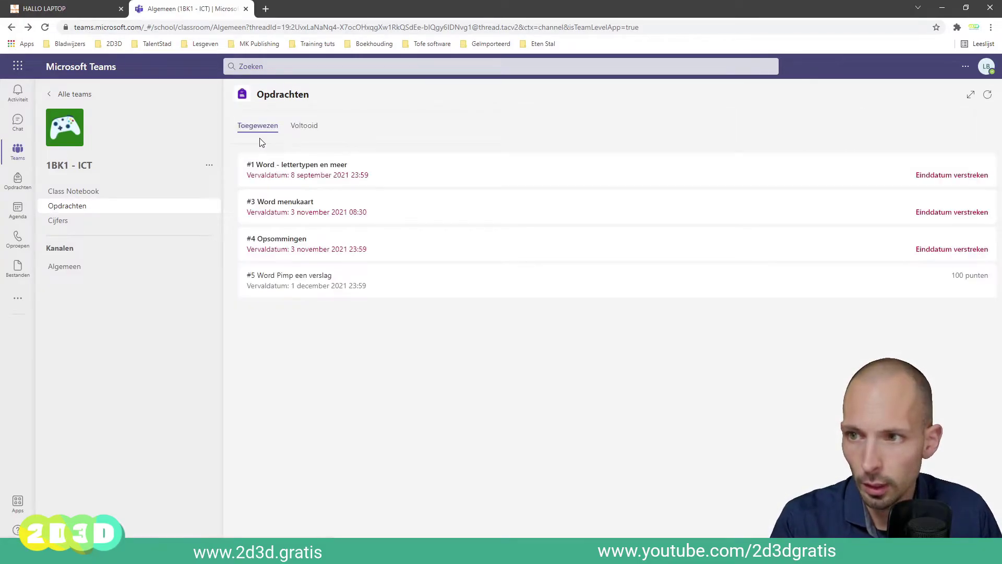
left_click(302, 133)
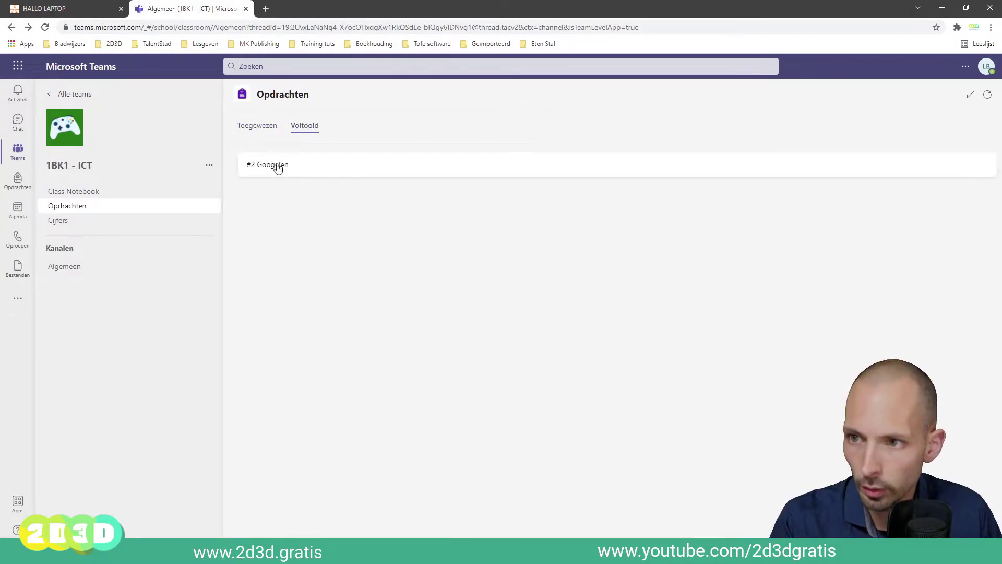
left_click(261, 129)
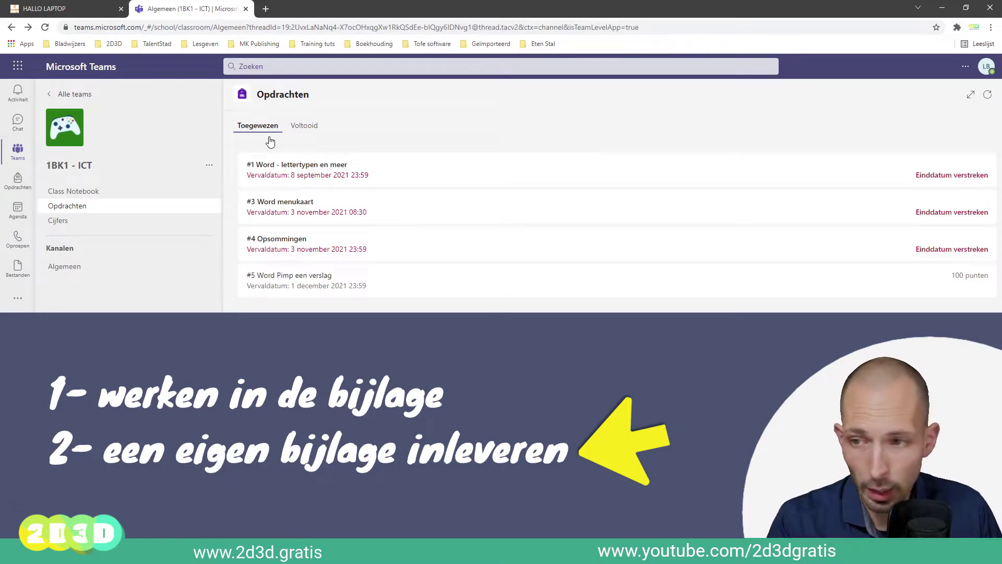
left_click(317, 283)
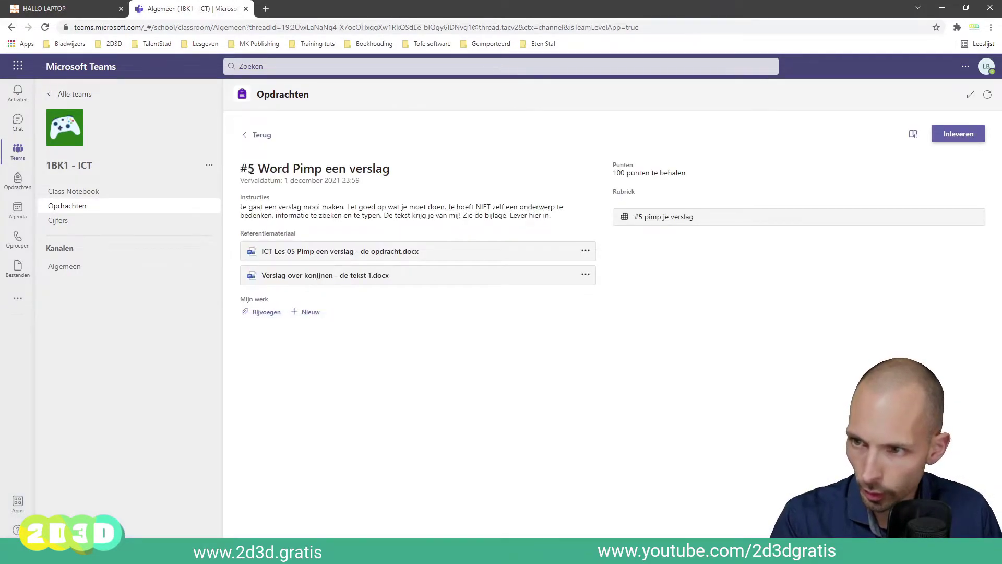
left_click_drag(250, 169, 378, 163)
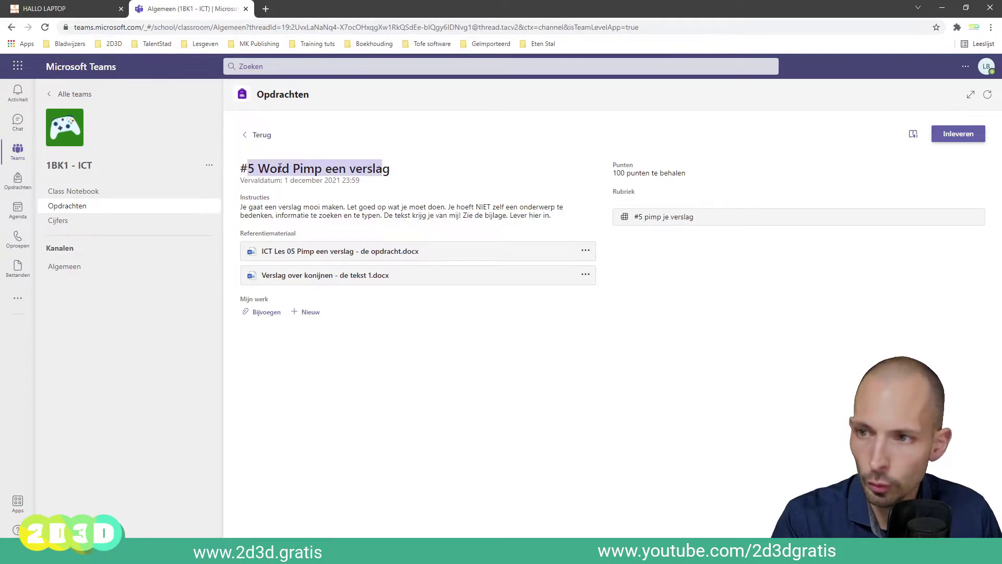
Read through the reference document "ICT Les 05 Pimp een verslag - de opdracht.docx" and close it
left_click(388, 256)
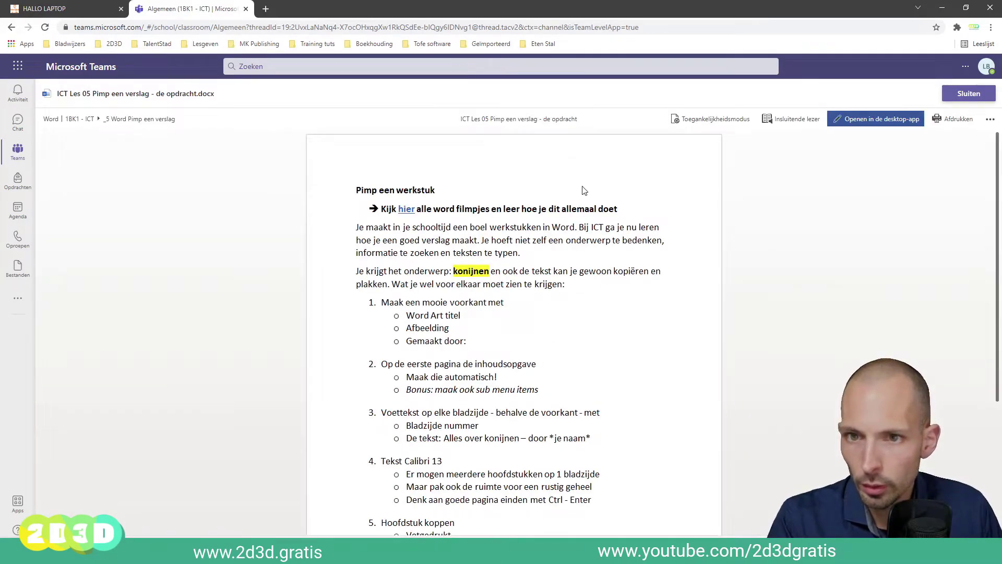
scroll(543, 214, "down", 4)
scroll(514, 261, "up", 4)
scroll(506, 251, "down", 4)
left_click(968, 94)
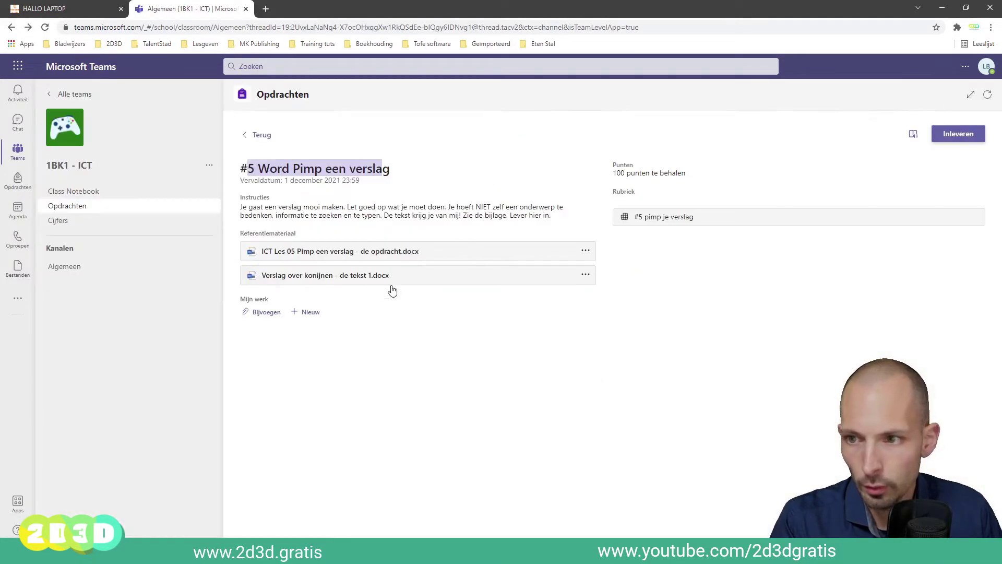
Try attaching the Word document from the OneDrive folder Nederlands to assignment #5, and cancel the selection
left_click(265, 313)
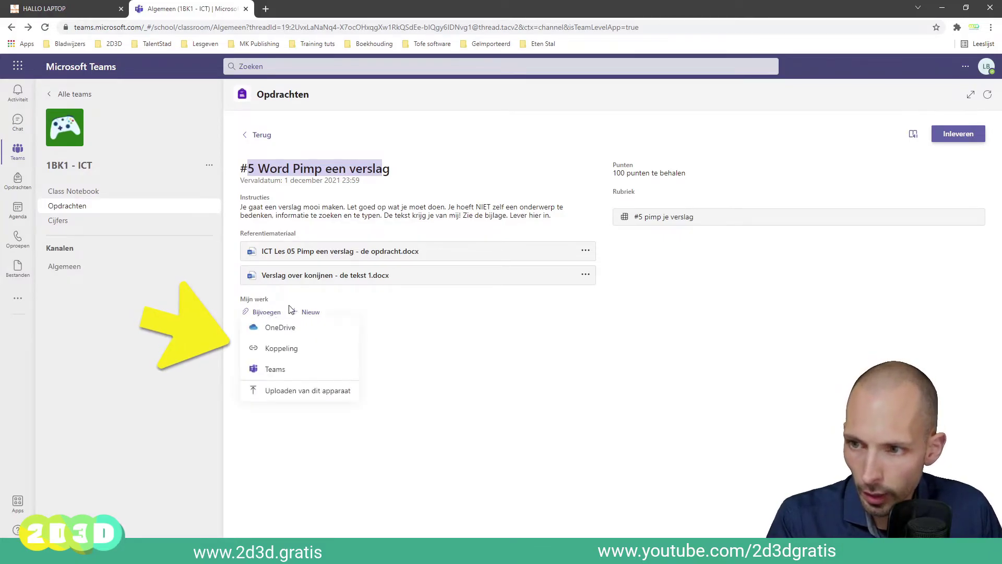
left_click(298, 338)
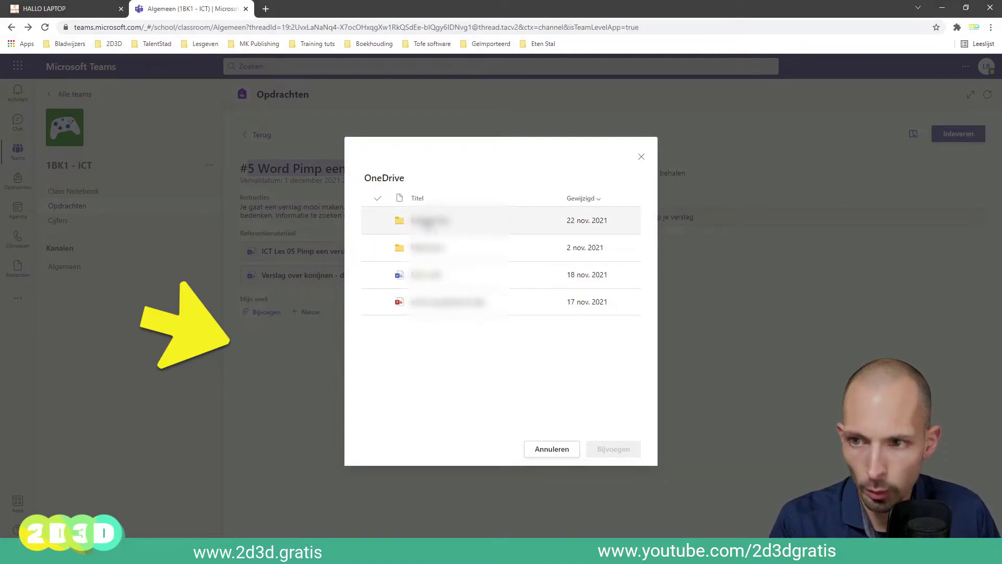
left_click(427, 223)
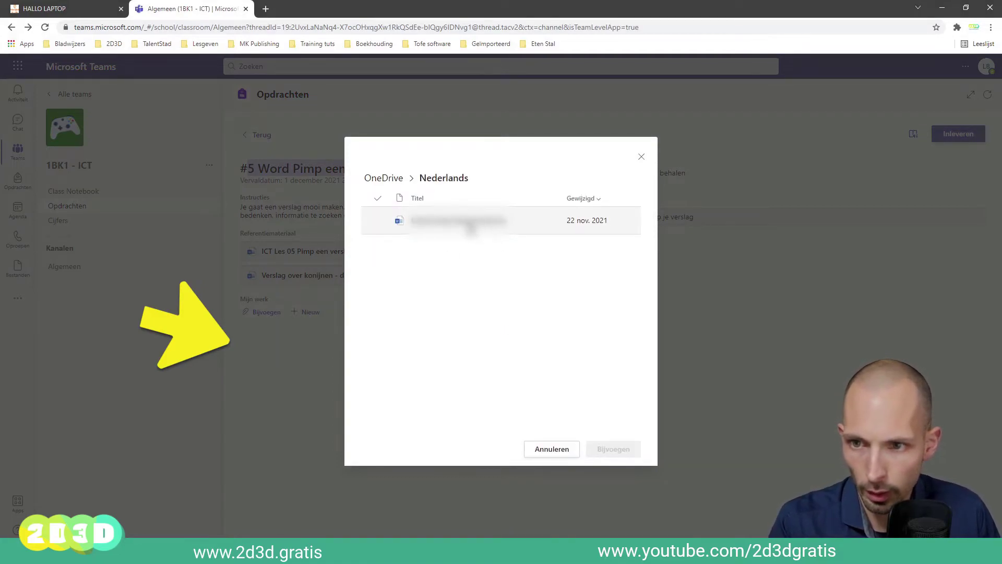
left_click(473, 225)
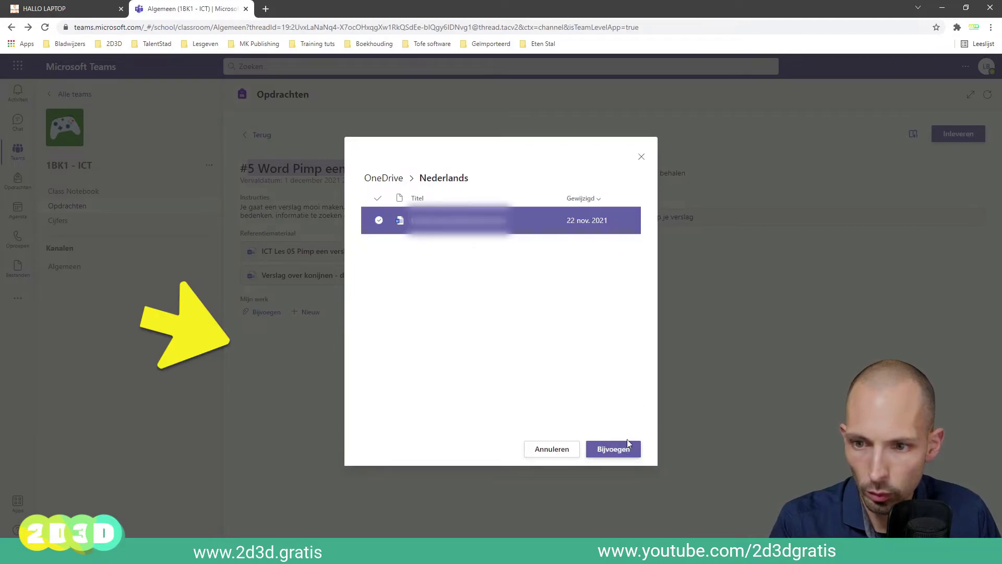
left_click(641, 156)
Browse the Documenten folder of team 1BK1 - ICT as an attachment source for assignment #5, and close the file picker
left_click(264, 313)
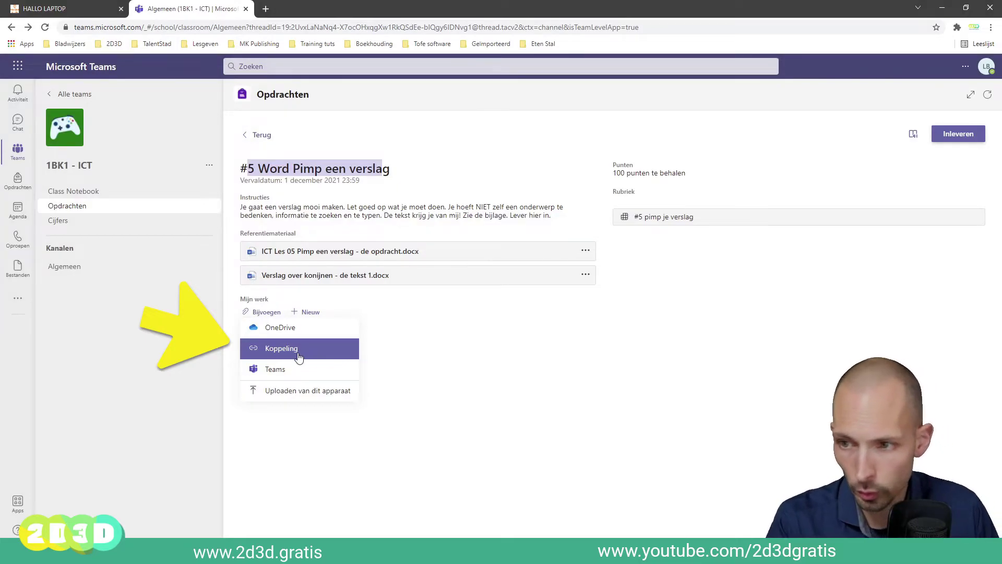
left_click(281, 371)
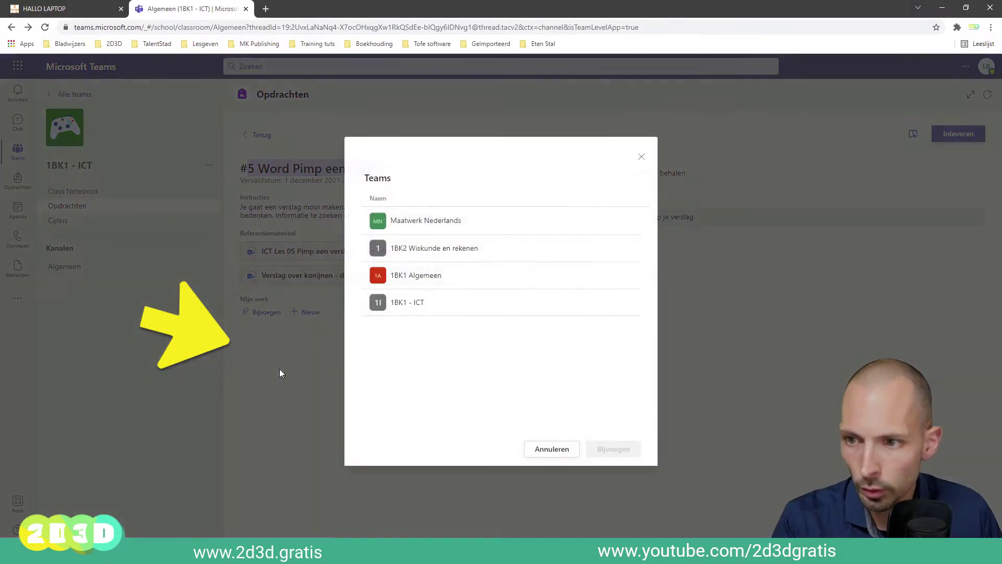
left_click(416, 302)
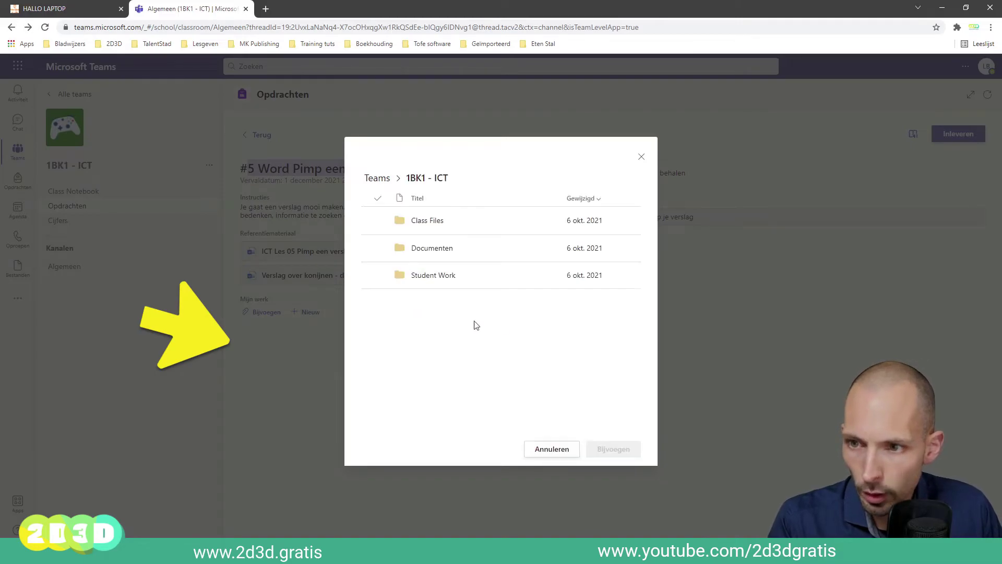
left_click(433, 261)
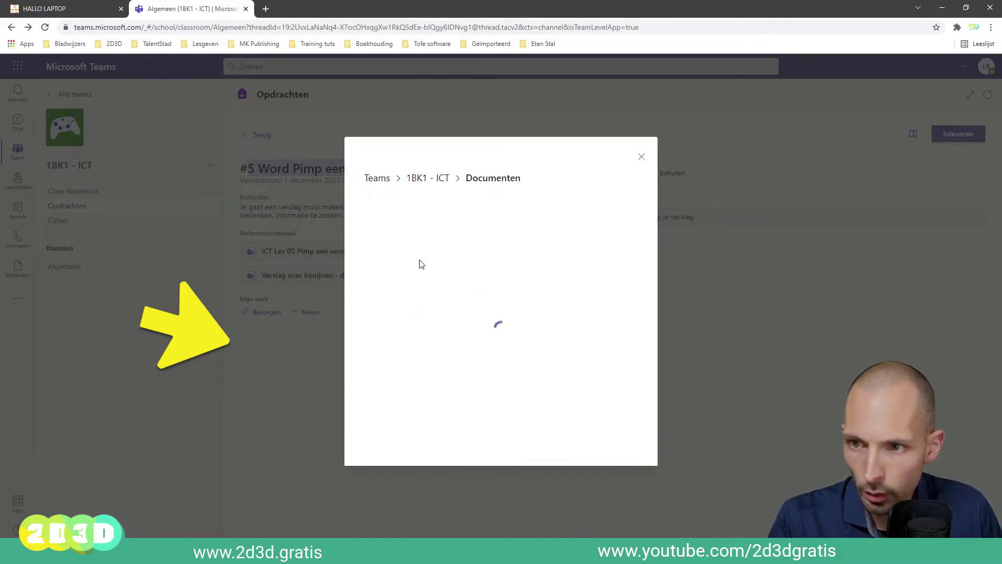
left_click(643, 162)
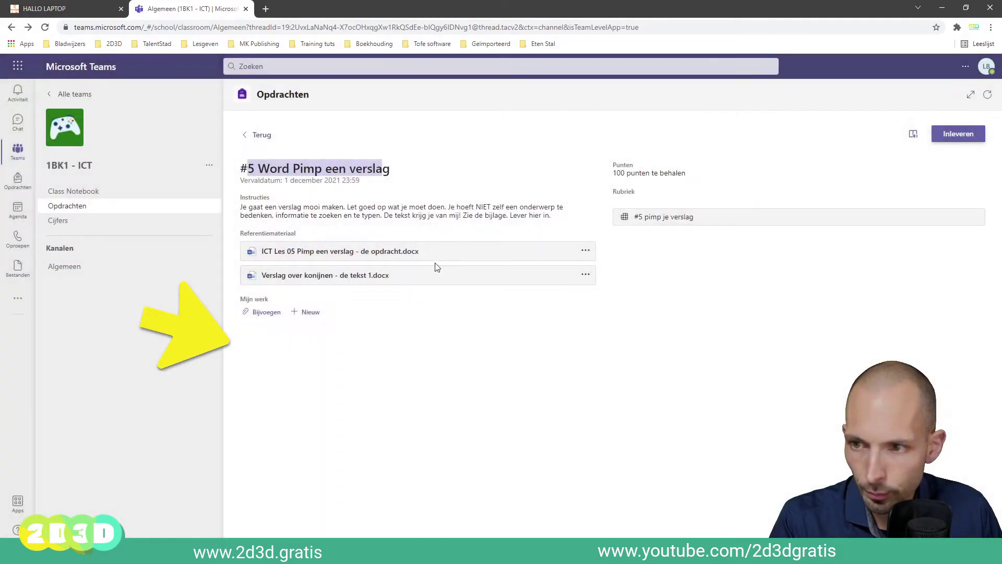
Start attaching a file from this device to assignment #5, and look through the Documenten folder on this PC
left_click(262, 313)
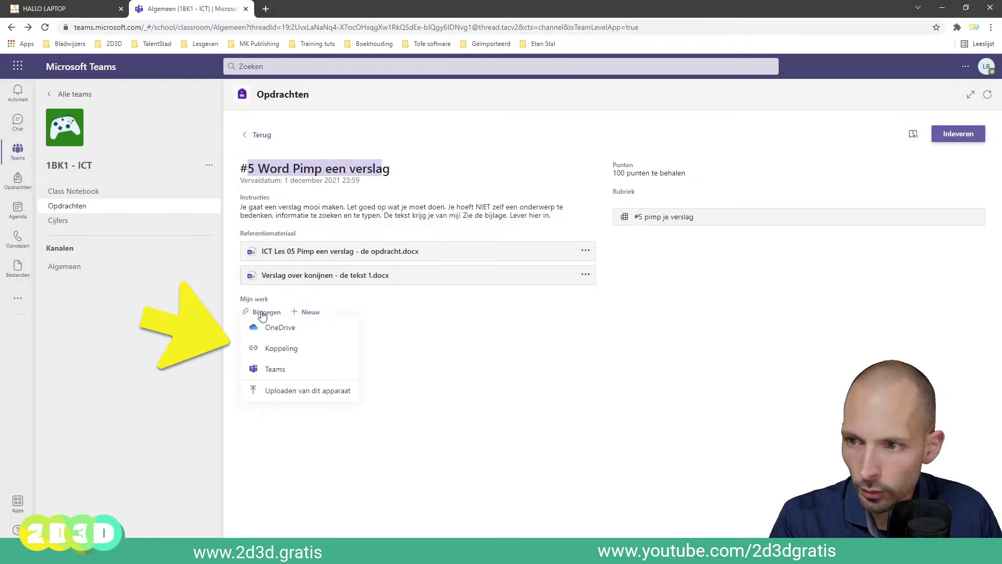
left_click(320, 391)
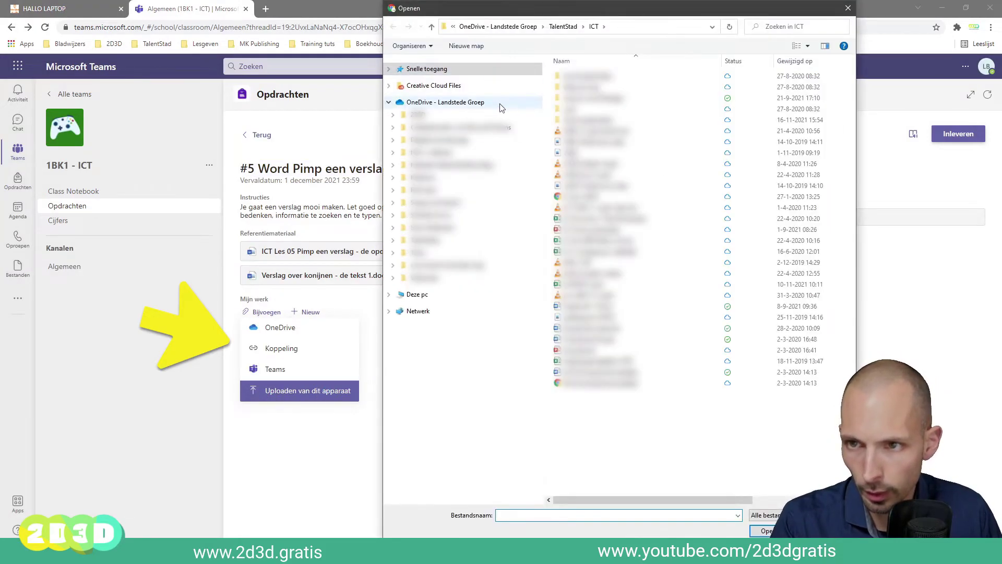
left_click_drag(585, 18, 584, 152)
left_click_drag(584, 184, 603, 126)
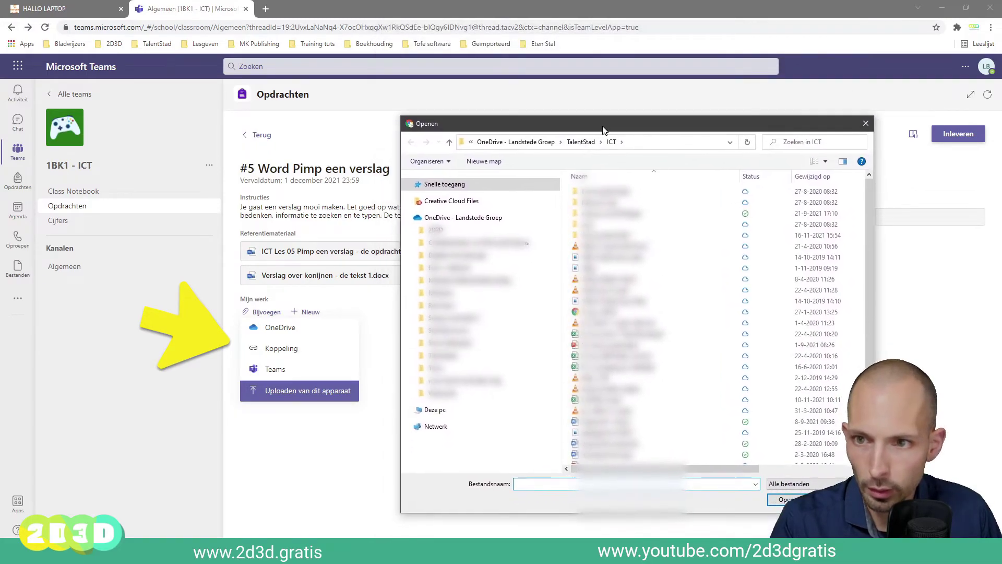
left_click(435, 410)
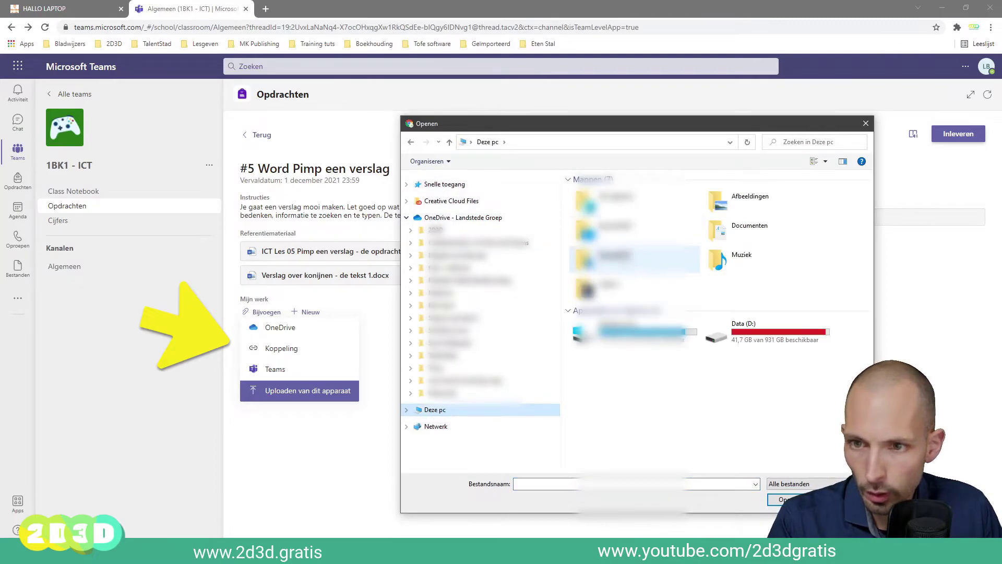
double_click(738, 230)
scroll(687, 334, "down", 2)
scroll(686, 333, "up", 3)
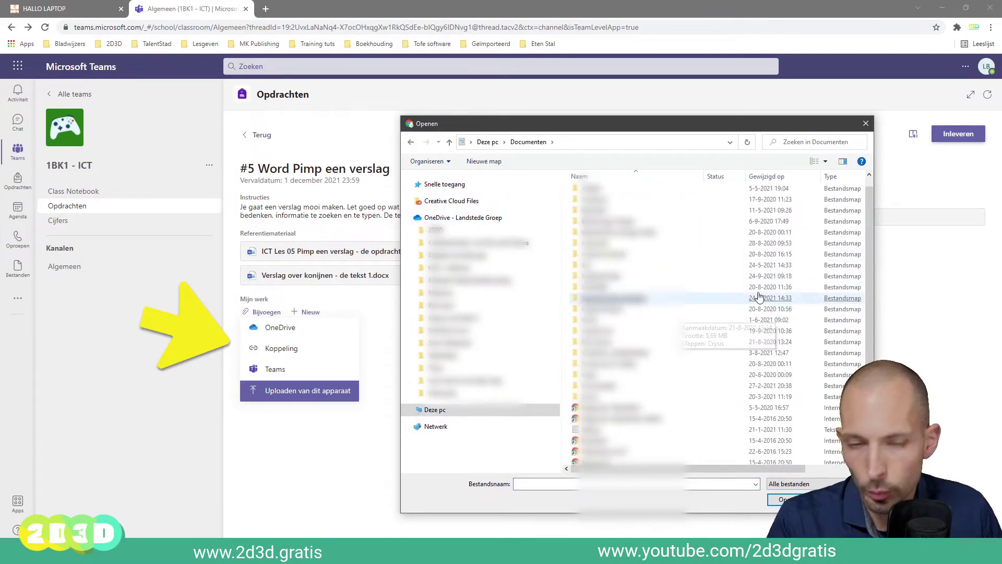
left_click(754, 294)
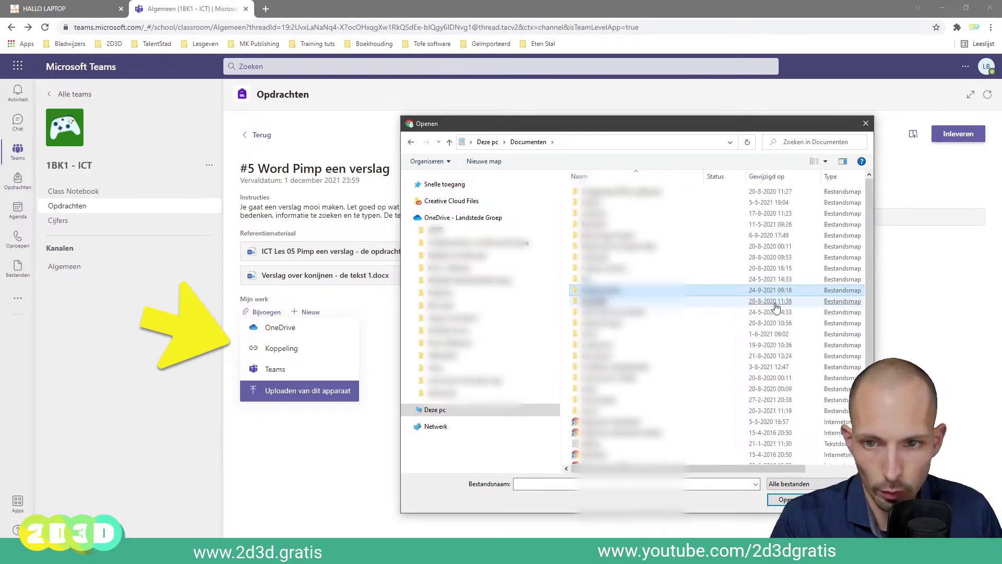
Upload "Transparant konijn 1.docx" from the OneDrive folder TalentStad > ICT, and hand in assignment #5 Word Pimp een verslag
left_click(463, 219)
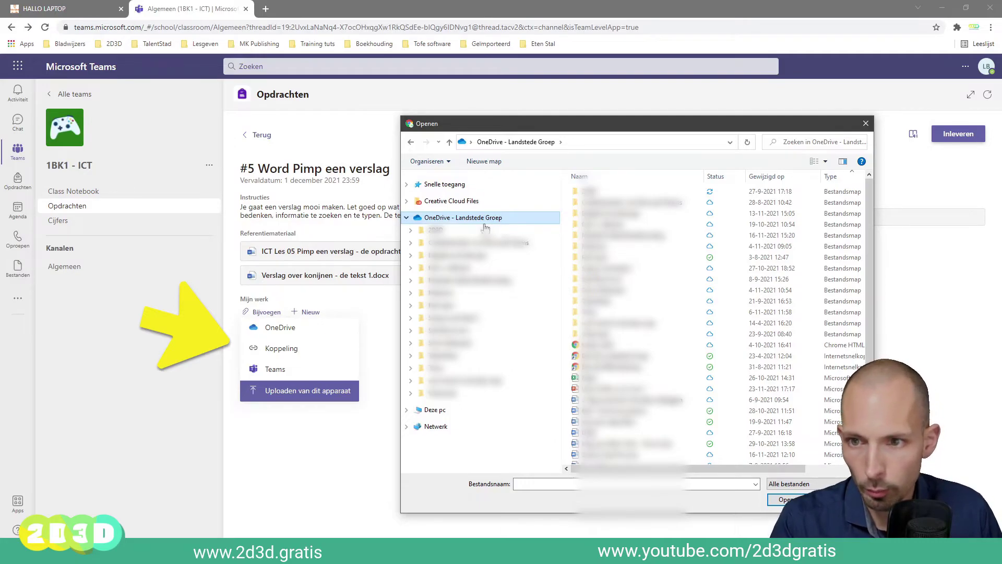
double_click(652, 301)
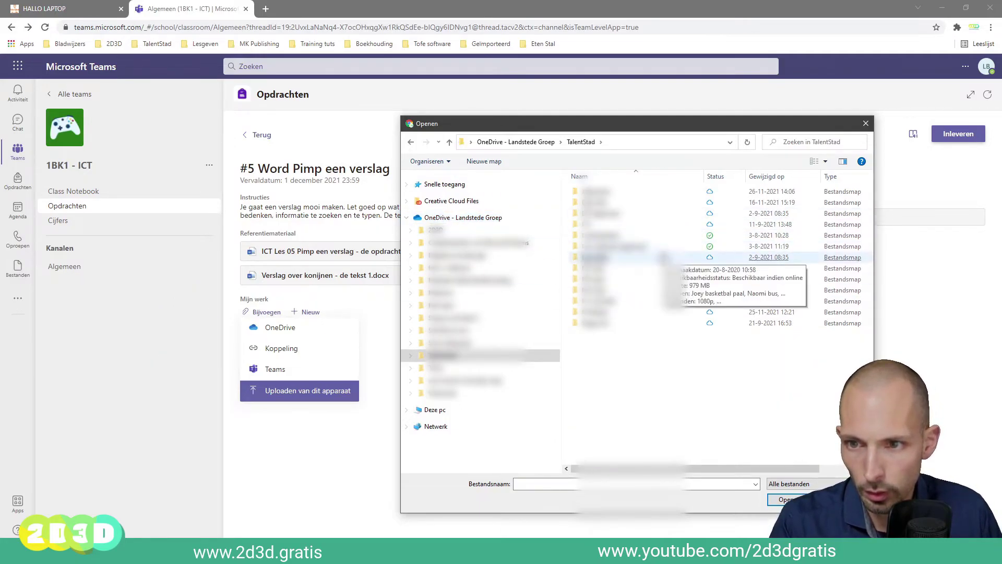
double_click(670, 225)
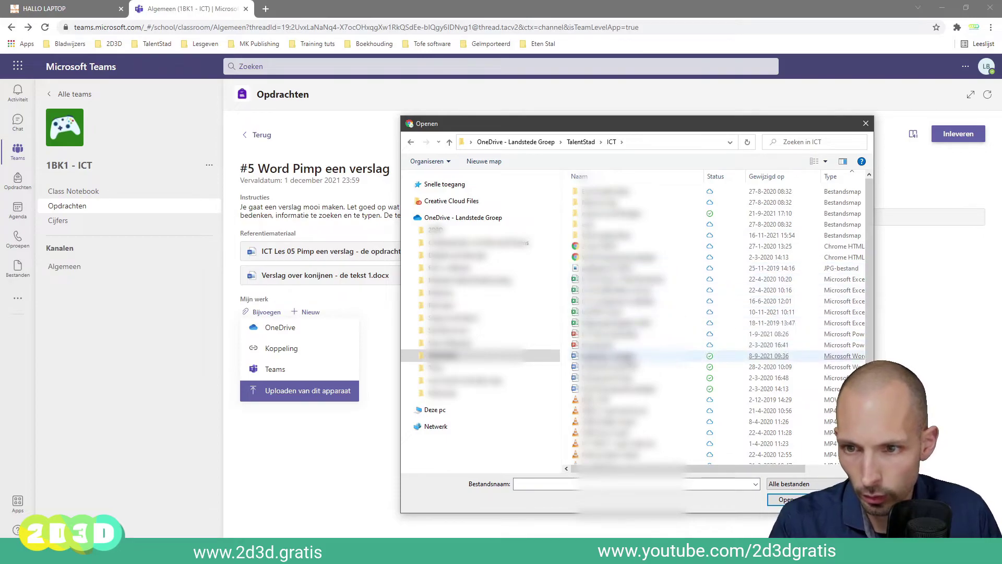
double_click(606, 377)
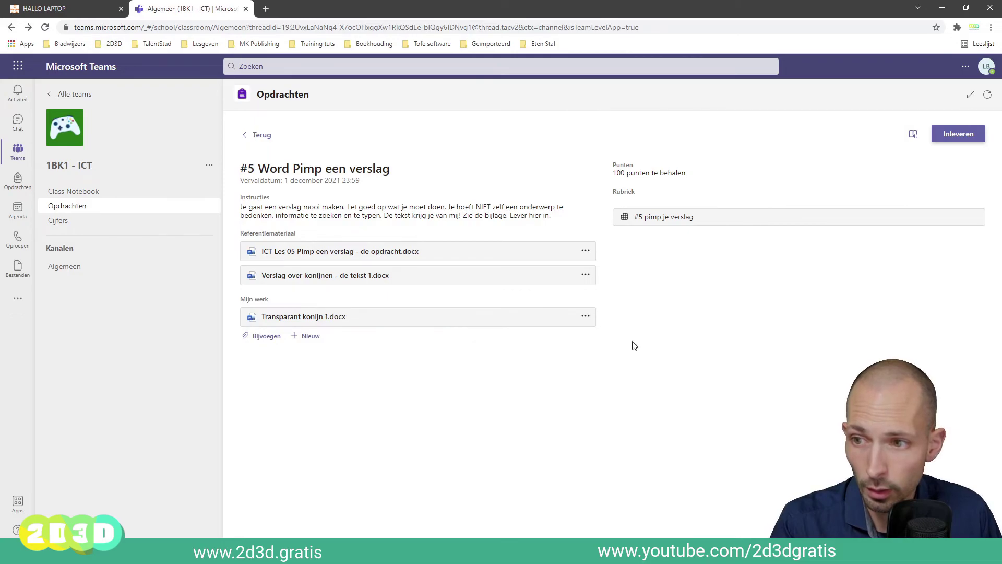
left_click(954, 138)
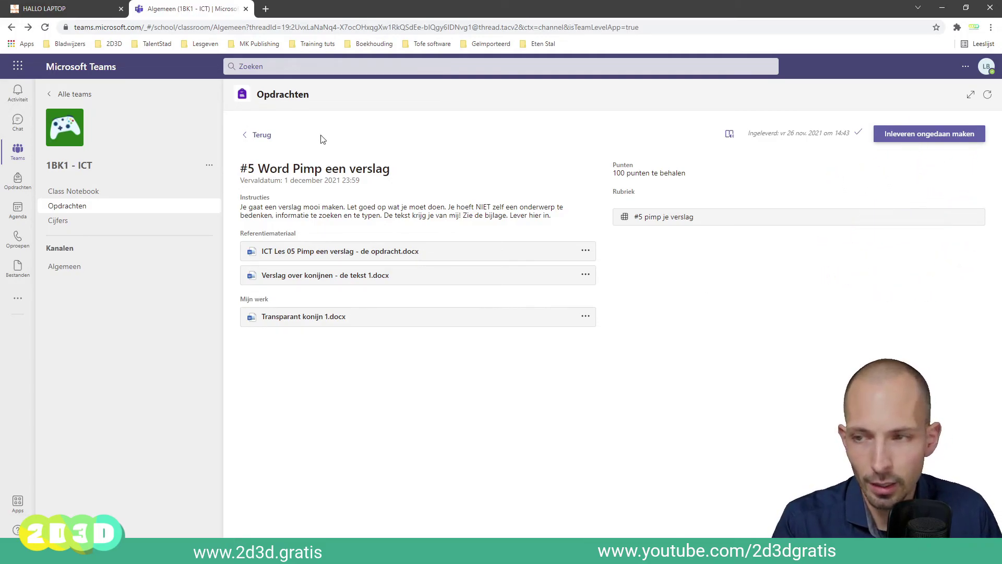
Check the completed assignments for #5 Word Pimp een verslag, review its submission, and return to the list
left_click(264, 134)
left_click(303, 132)
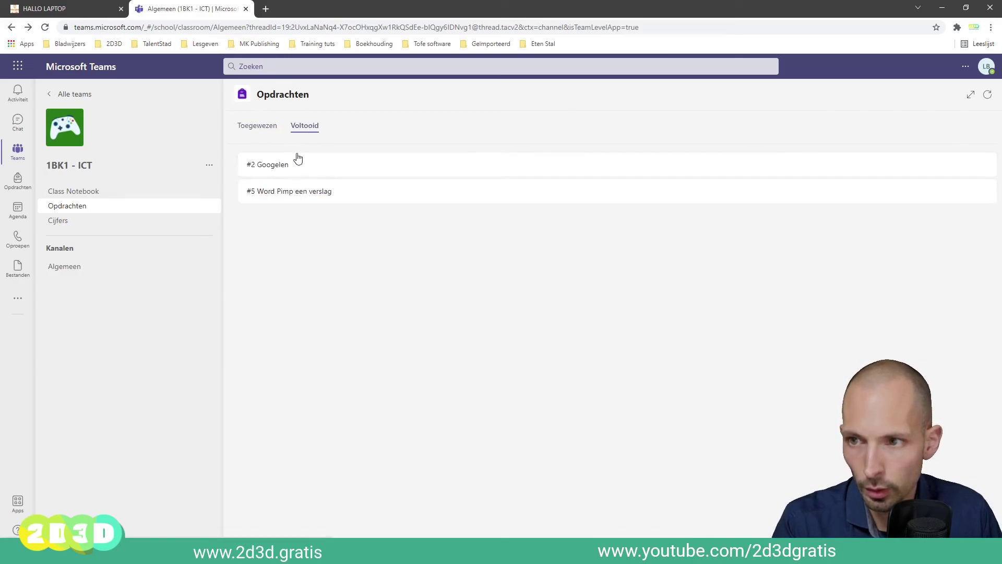
left_click(306, 193)
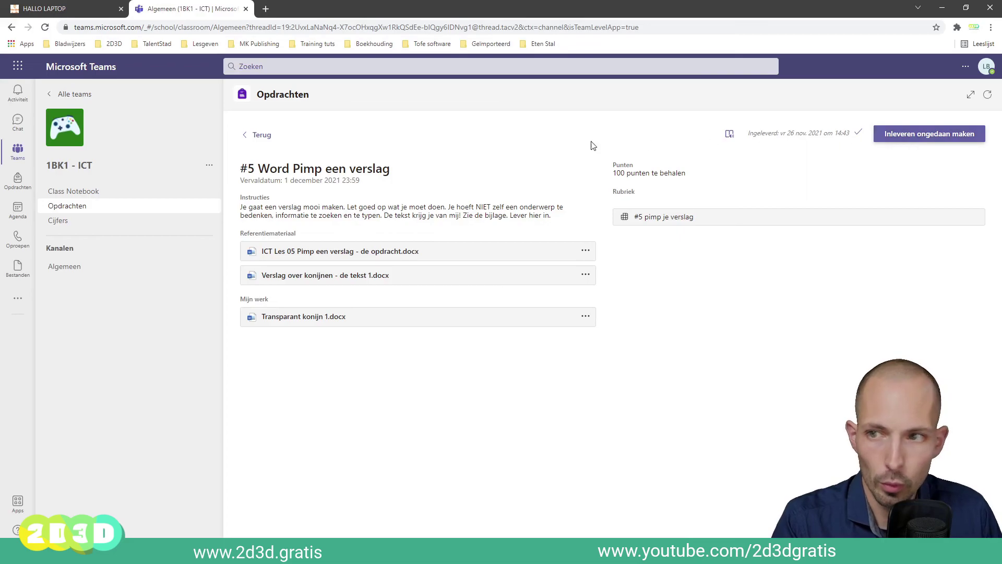
left_click(261, 135)
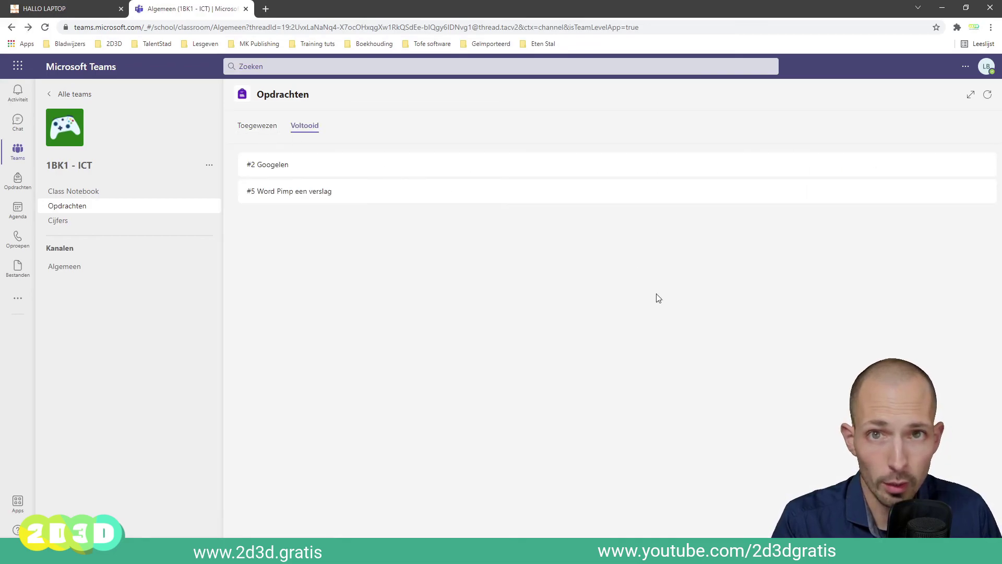